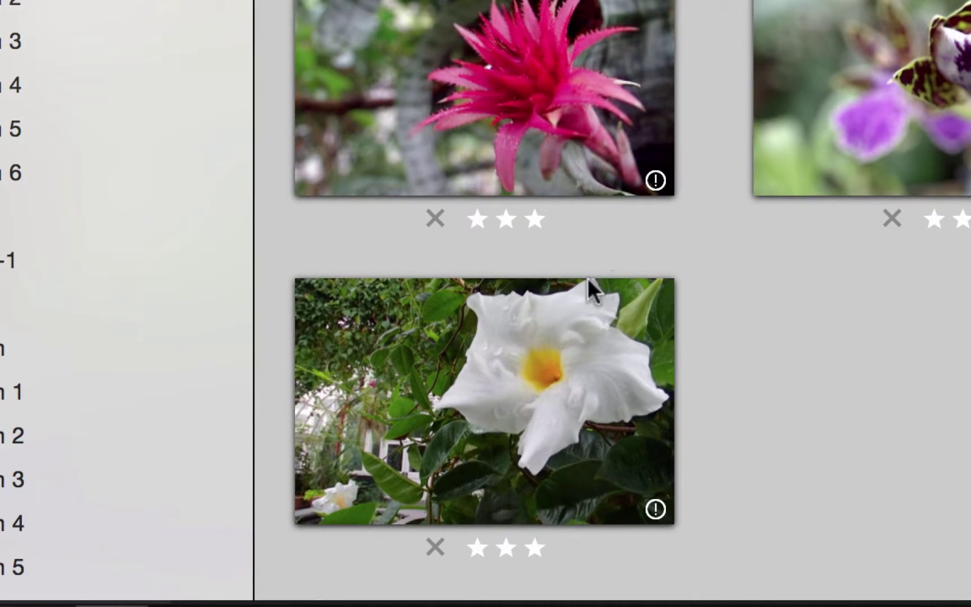
Open the white flower picture and send a copy of it to Photoshop for editing
left_click(577, 324)
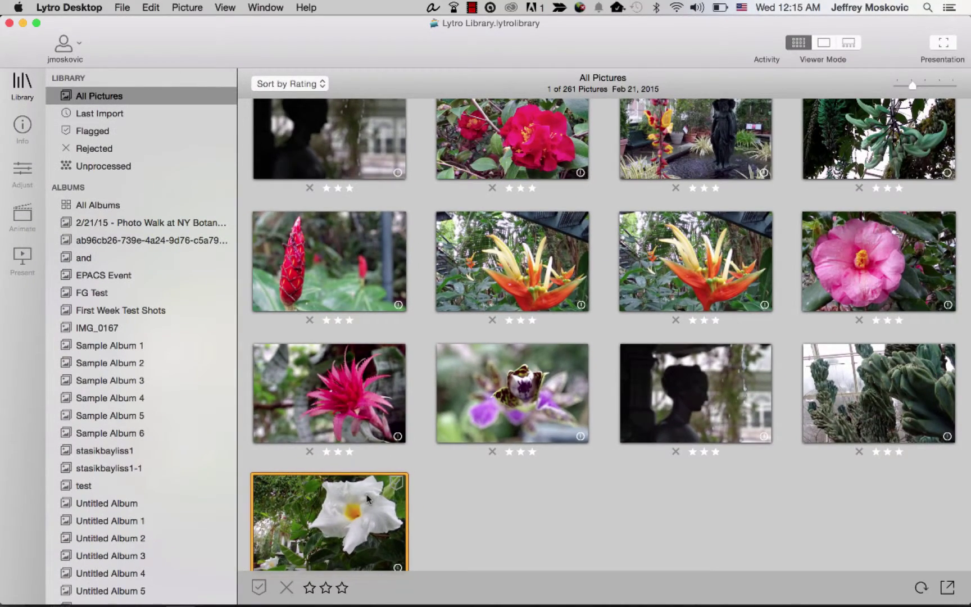
double_click(368, 499)
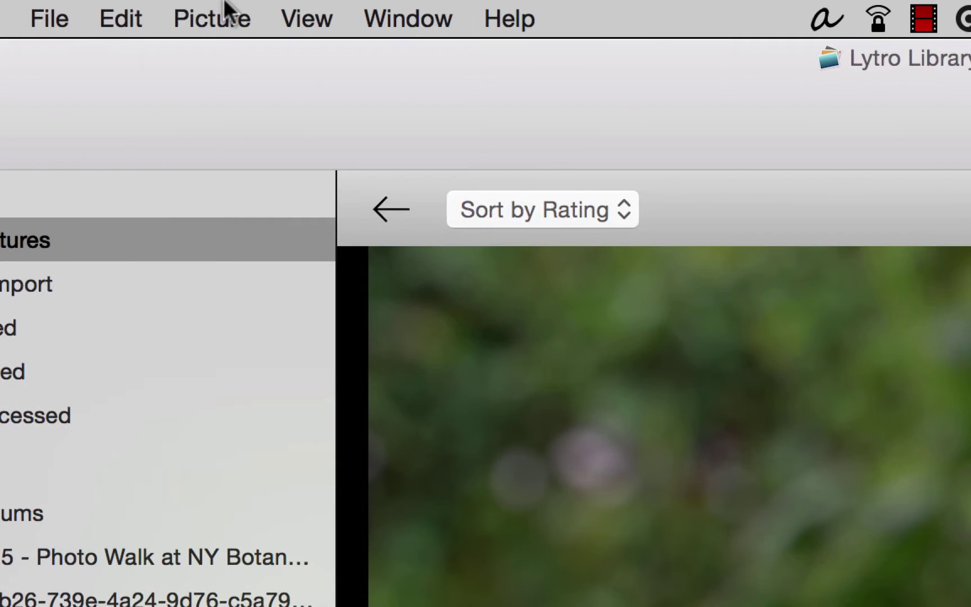
left_click(224, 10)
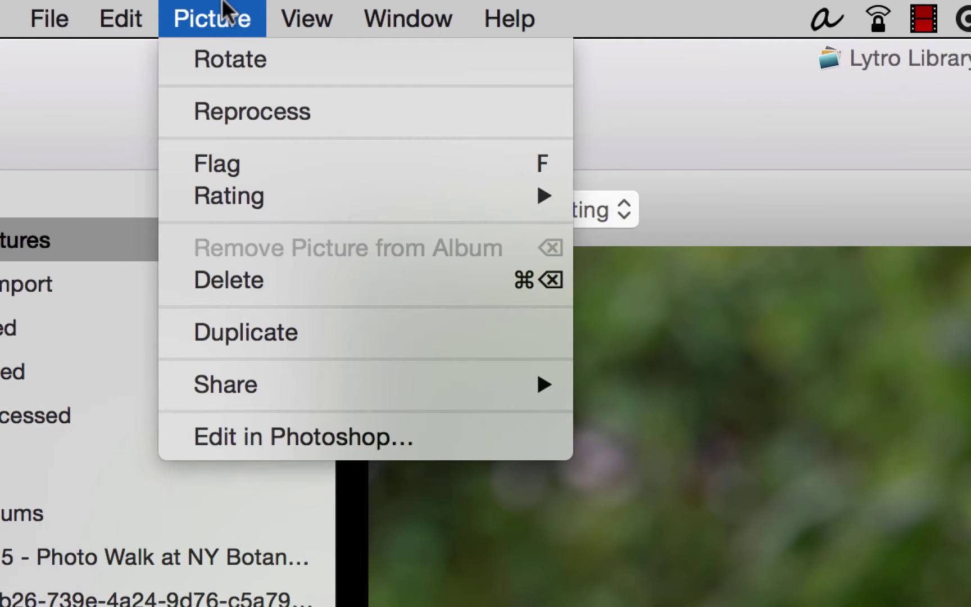
left_click(268, 443)
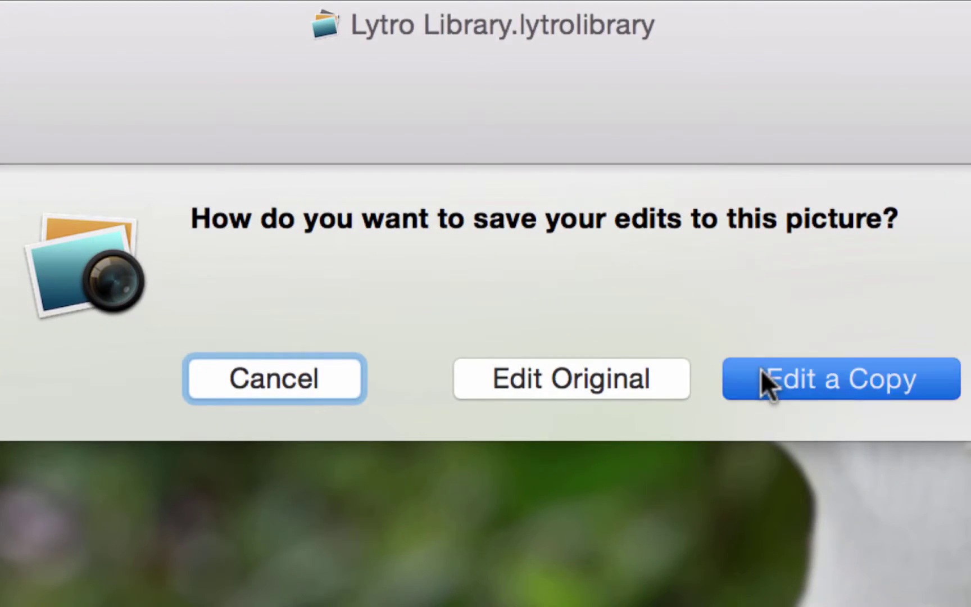
left_click(761, 370)
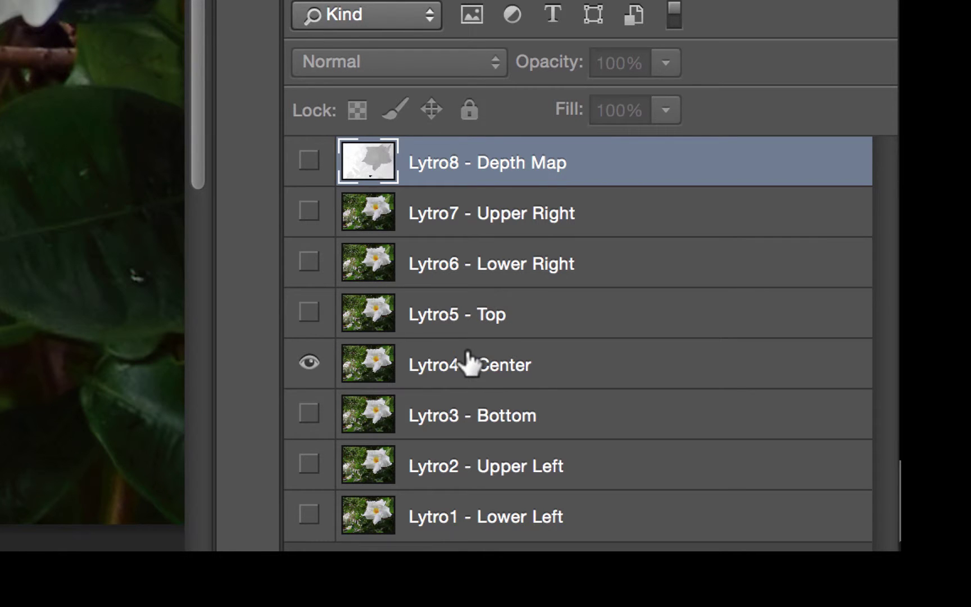
Select the Lytro4 - Center layer and show the Adjustments list
left_click(469, 363)
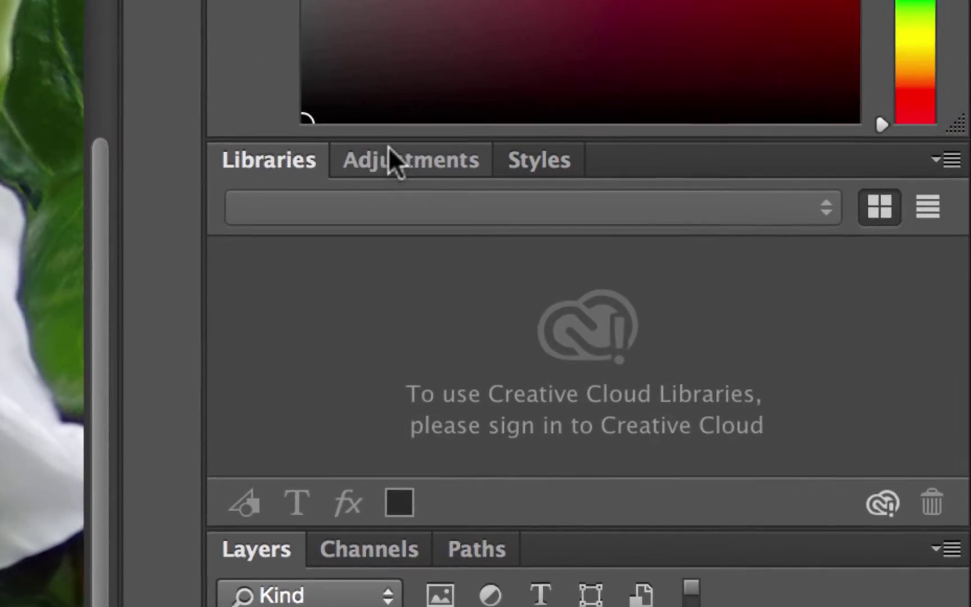
left_click(386, 171)
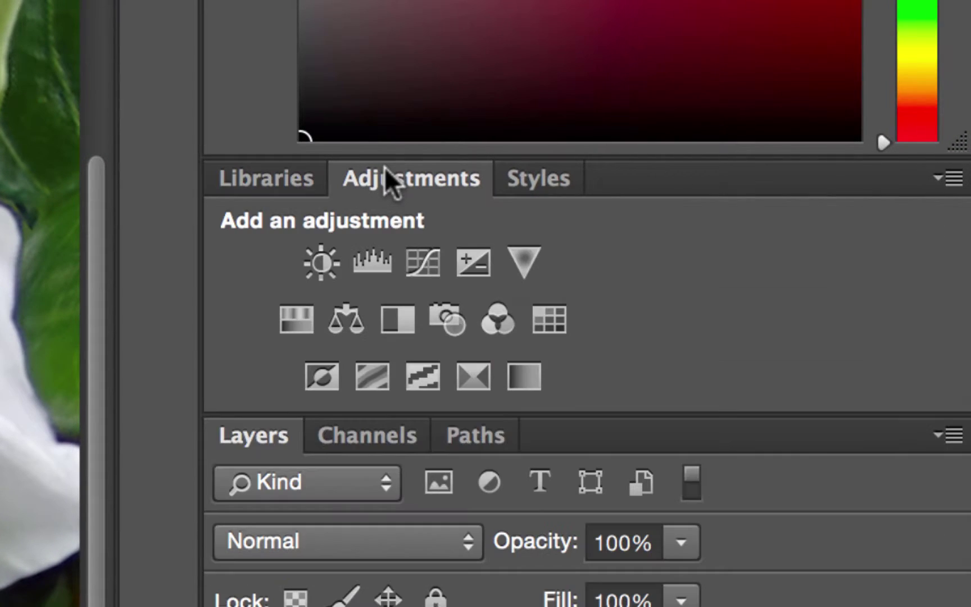
Add a Levels adjustment, raise the black point, lower the white point, and compare before/after
left_click(379, 257)
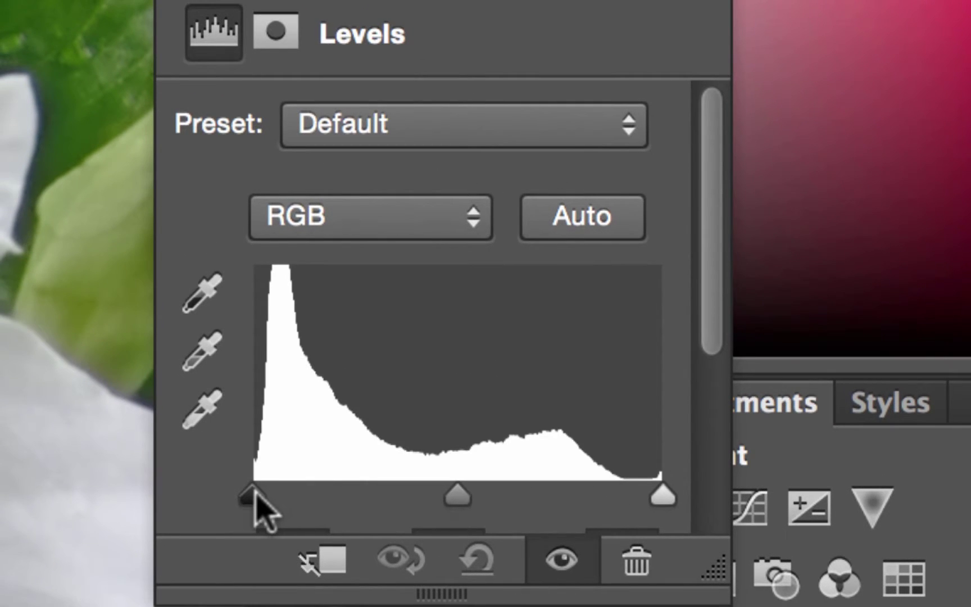
left_click_drag(254, 491, 264, 497)
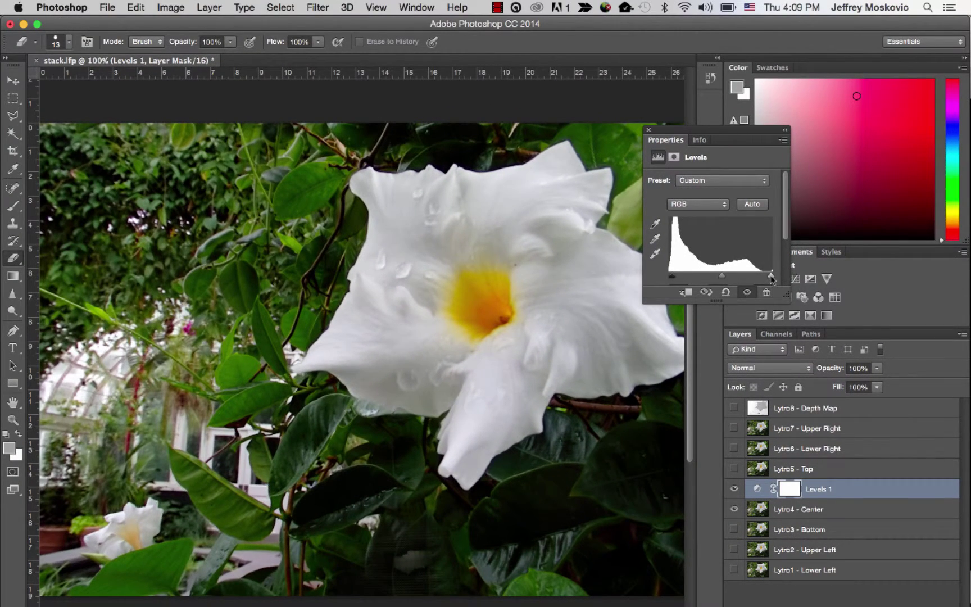
left_click_drag(771, 277, 771, 279)
left_click(748, 294)
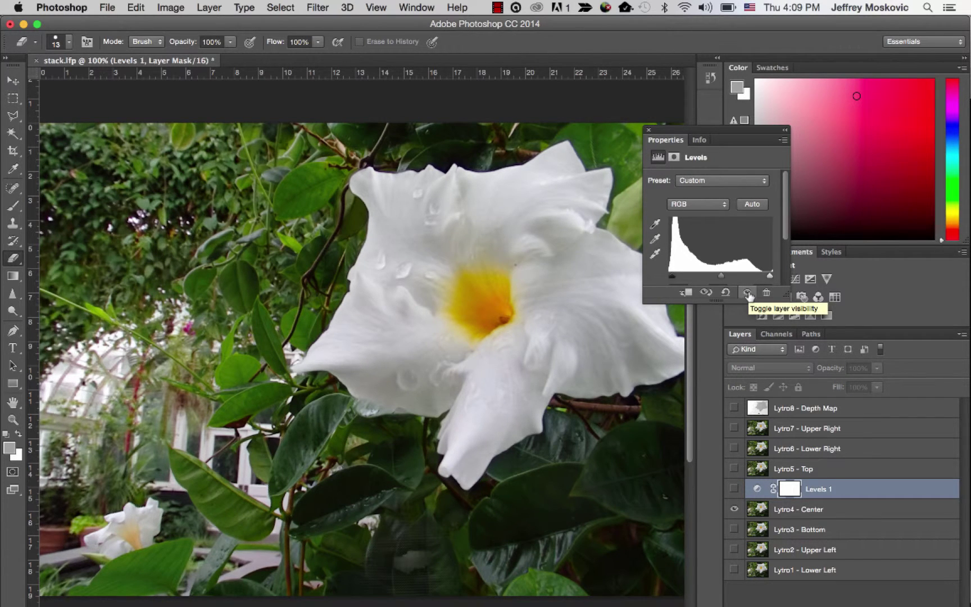
left_click(749, 294)
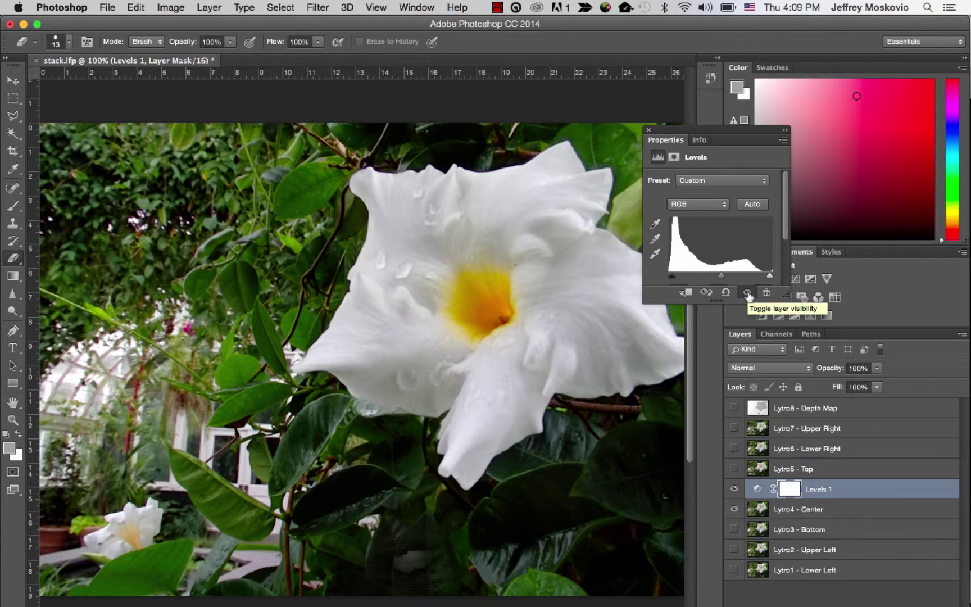
Close the Levels properties and drag Levels 1 up, just below the depth map
left_click(648, 131)
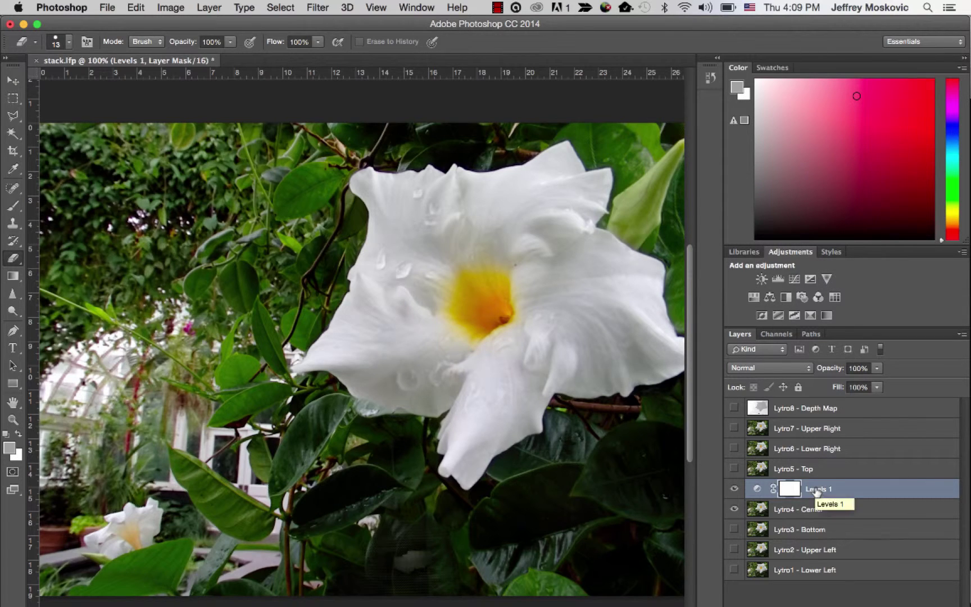
mouse_move(817, 492)
left_mouse_down()
mouse_move(897, 444)
mouse_move(899, 425)
left_mouse_up()
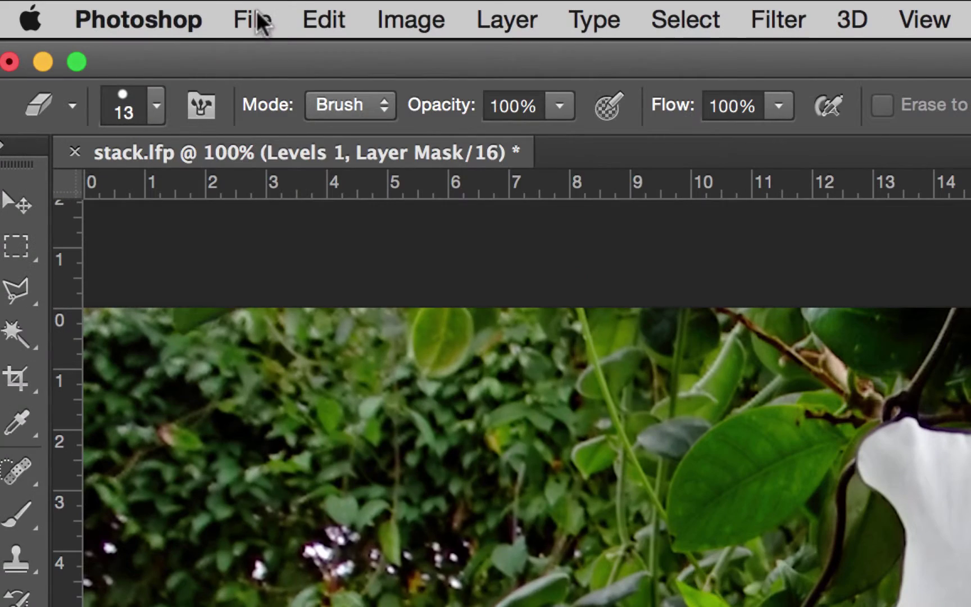
Run the Export to Lytro Desktop command from the File menu
left_click(109, 7)
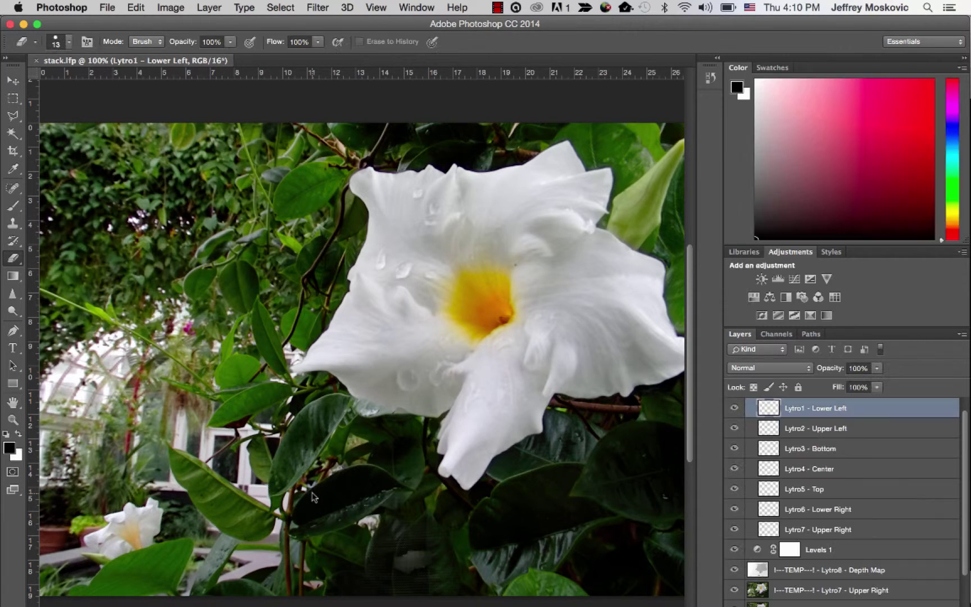
Return to Lytro Desktop to view the imported img00252-Copy-Edit-Edit-Edit copy
left_click(265, 590)
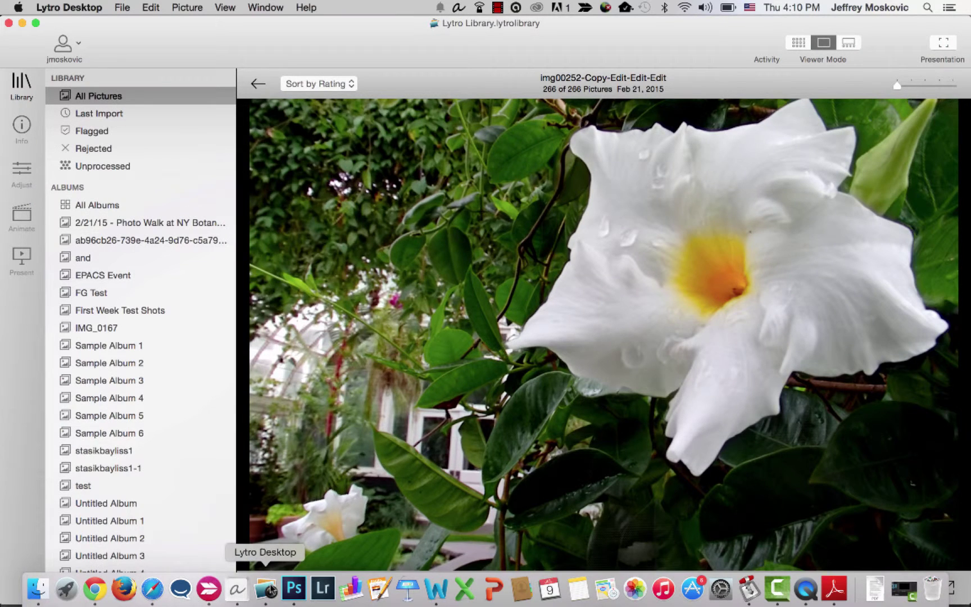